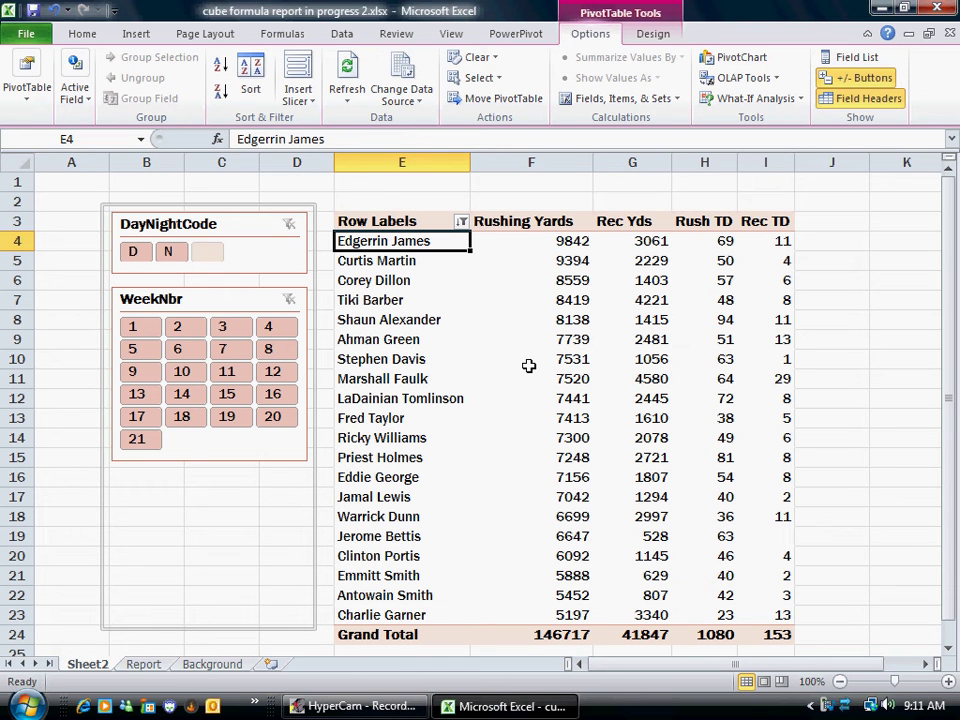
- Open the OLAP Tools menu for the player stats PivotTable
mouse_move(528, 366)
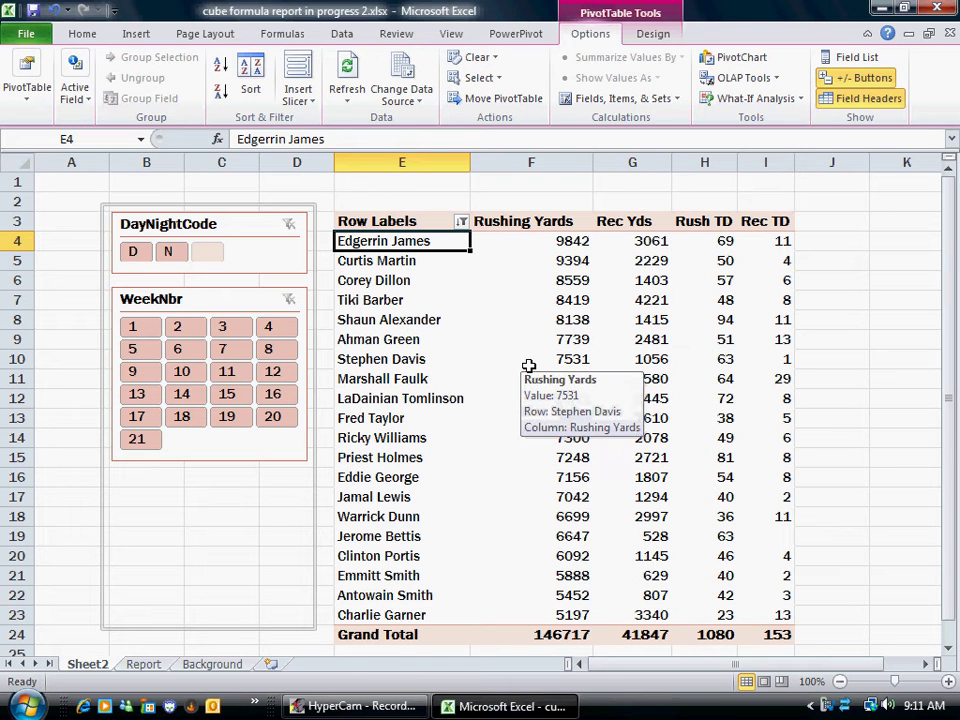
left_click(736, 79)
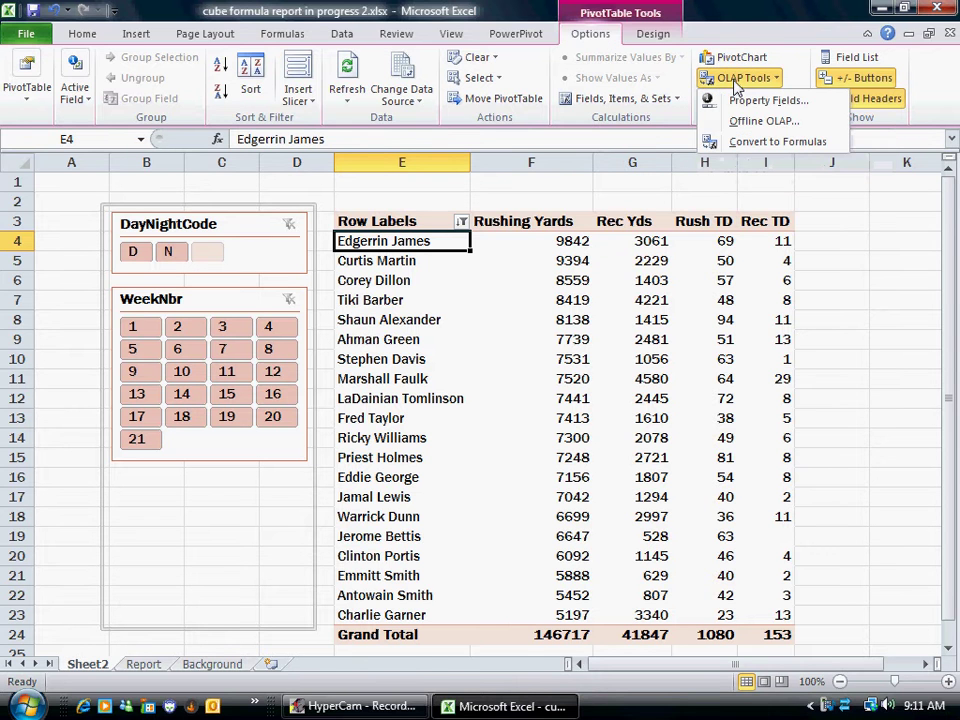
- Convert the pivot to formulas and check the CUBEVALUE in F7 and CUBEMEMBER names in E7 and E6
left_click(753, 143)
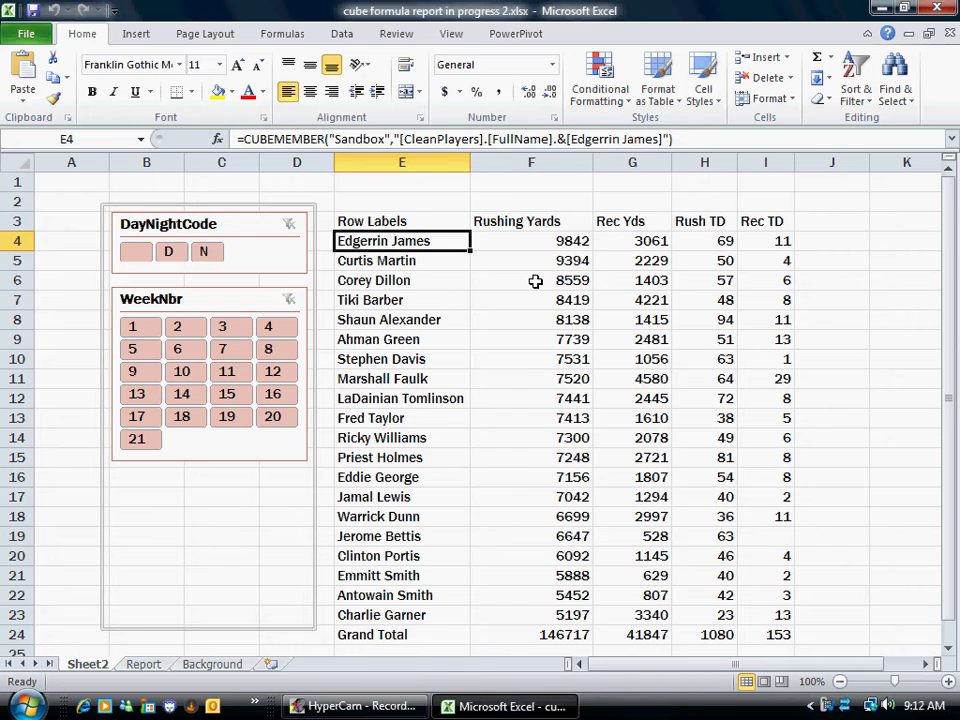
left_click(540, 300)
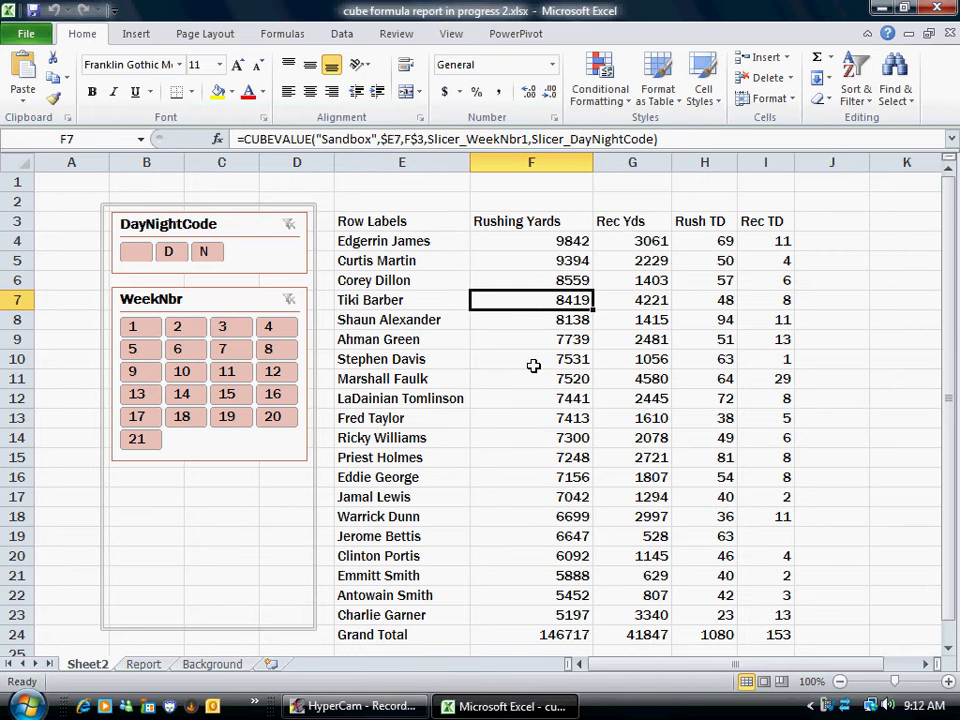
left_click(429, 300)
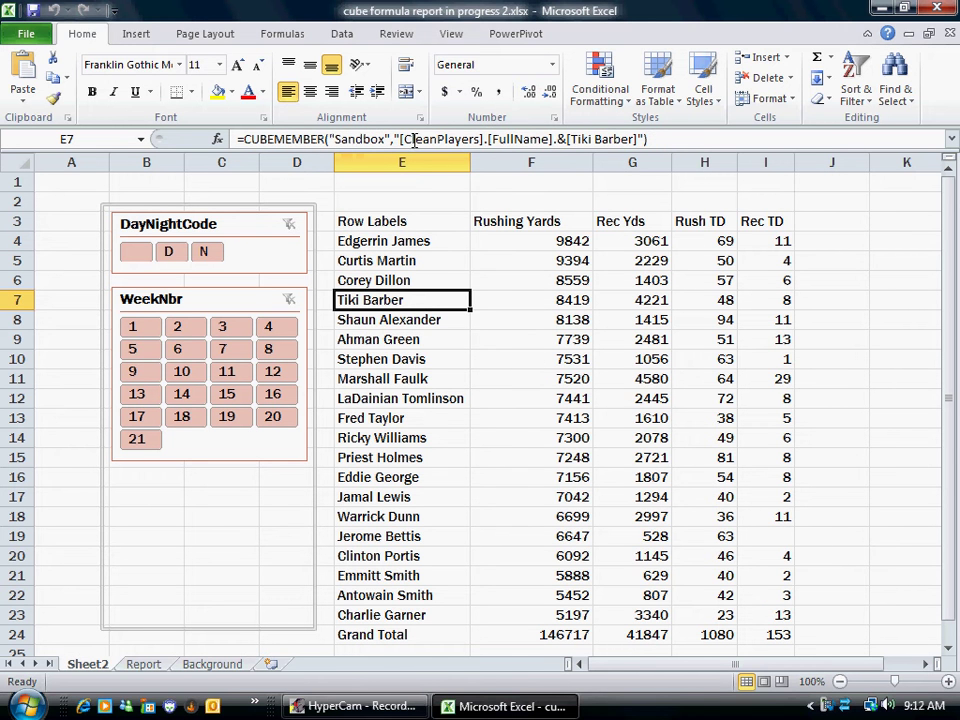
left_click(396, 280)
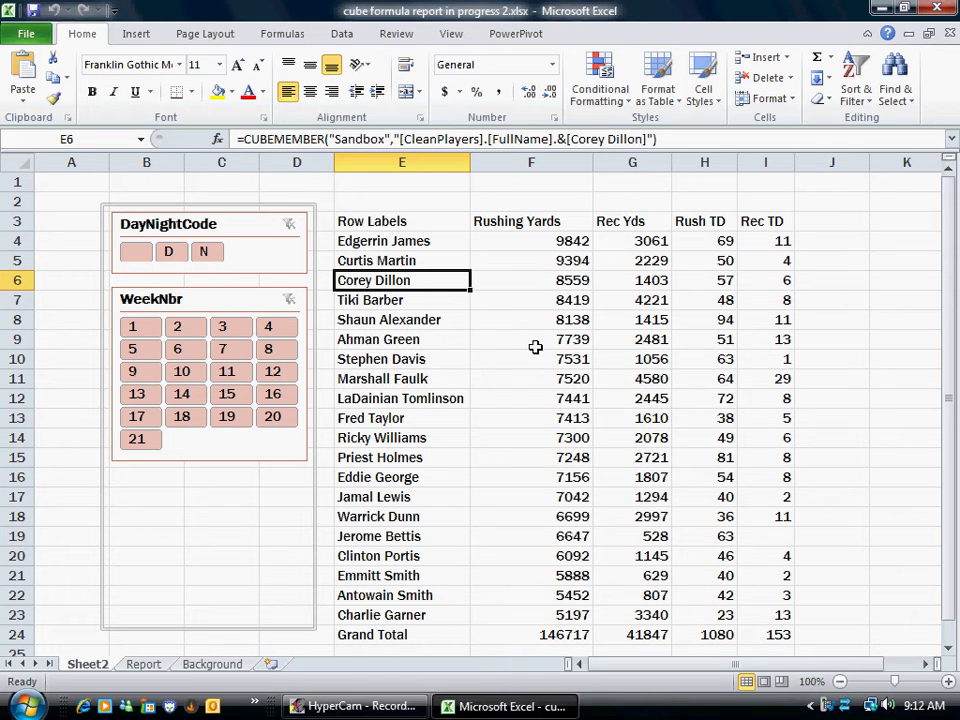
- Test inserting a blank row above Corey Dillon and a column before Rushing Yards, then undo both
right_click(15, 280)
left_click(66, 400)
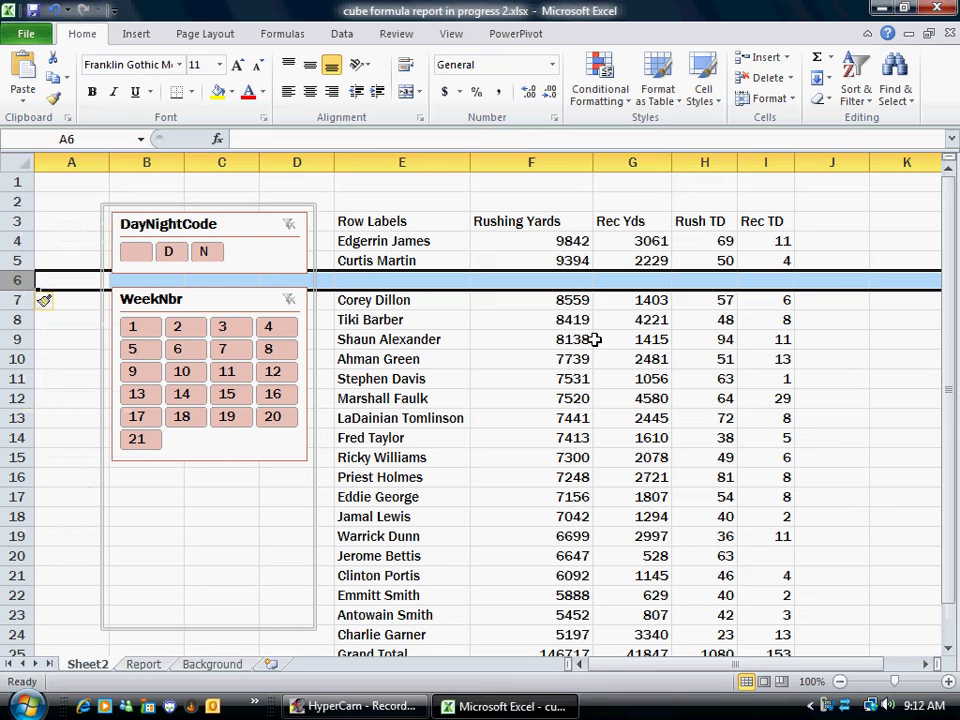
left_click(508, 338)
left_click(533, 163)
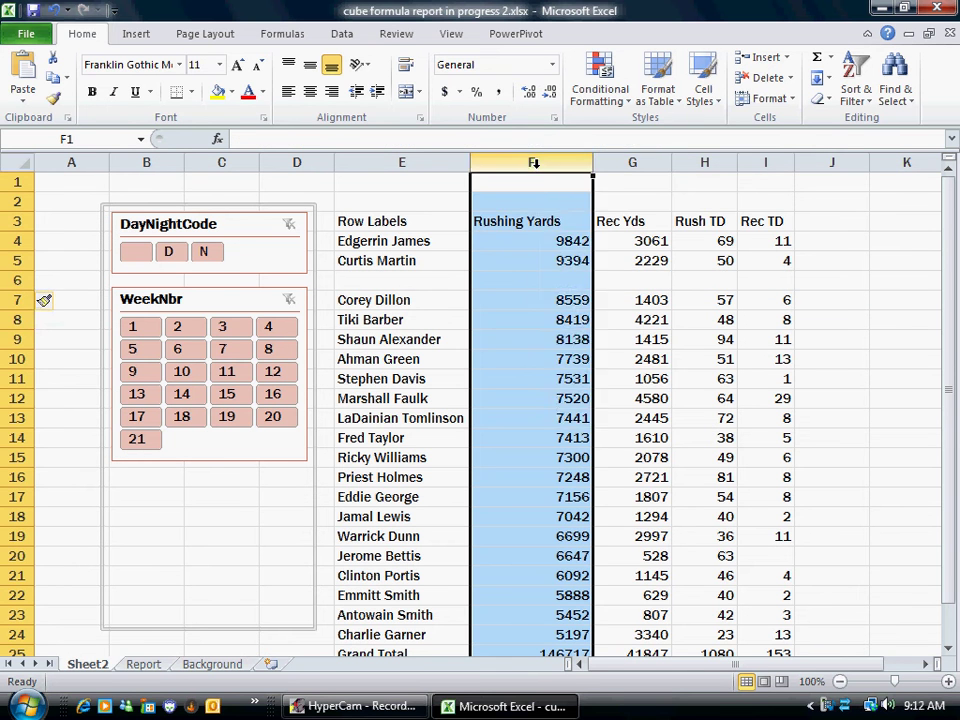
right_click(533, 163)
left_click(561, 292)
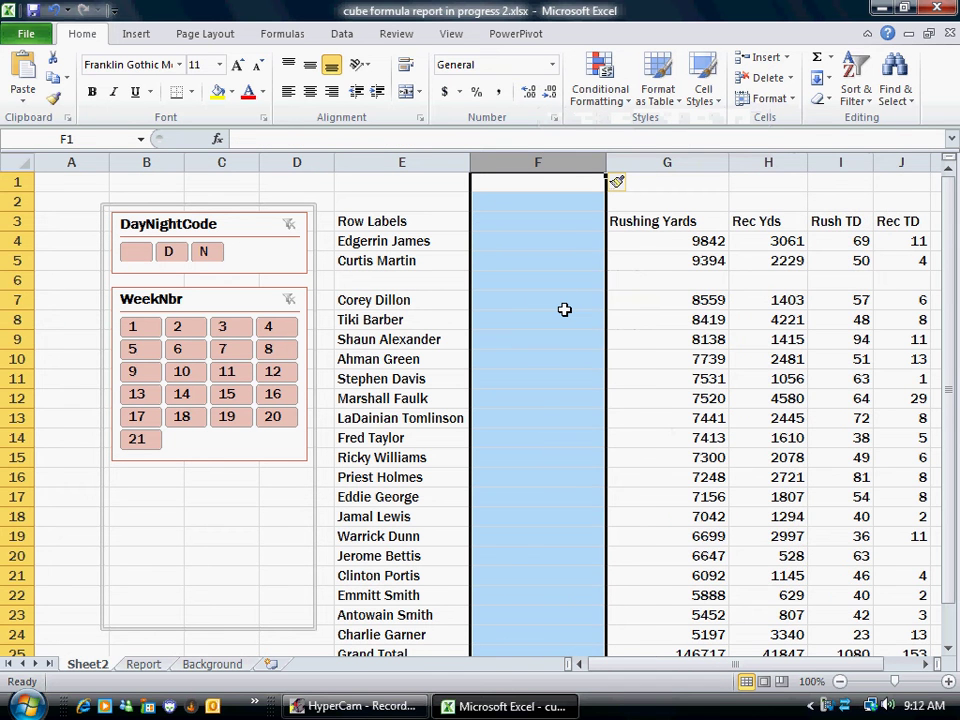
key("ctrl+z")
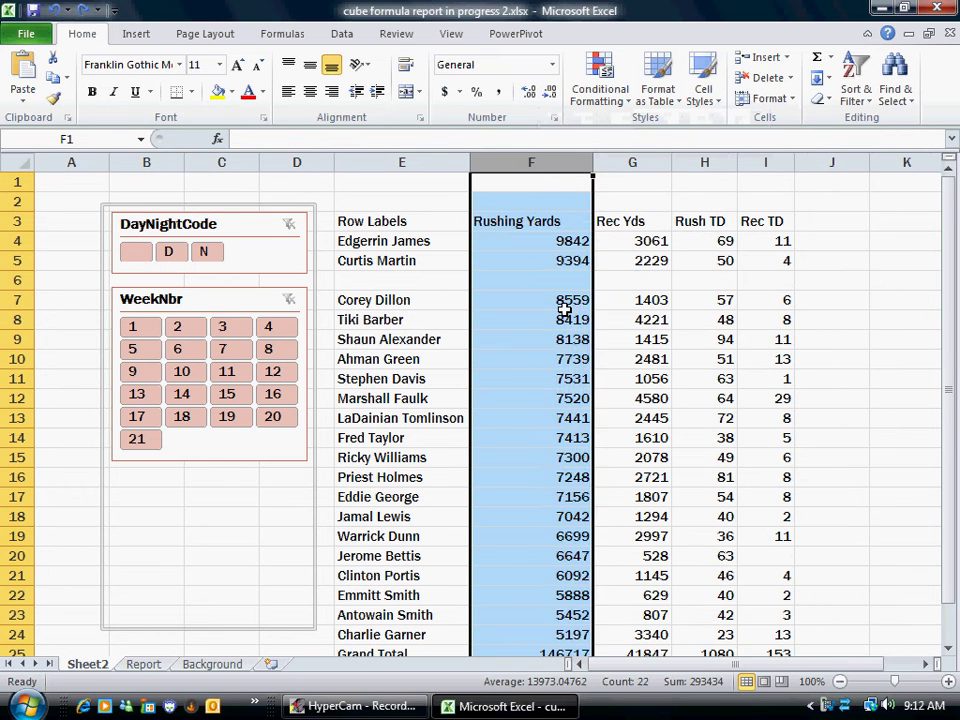
key("ctrl+z")
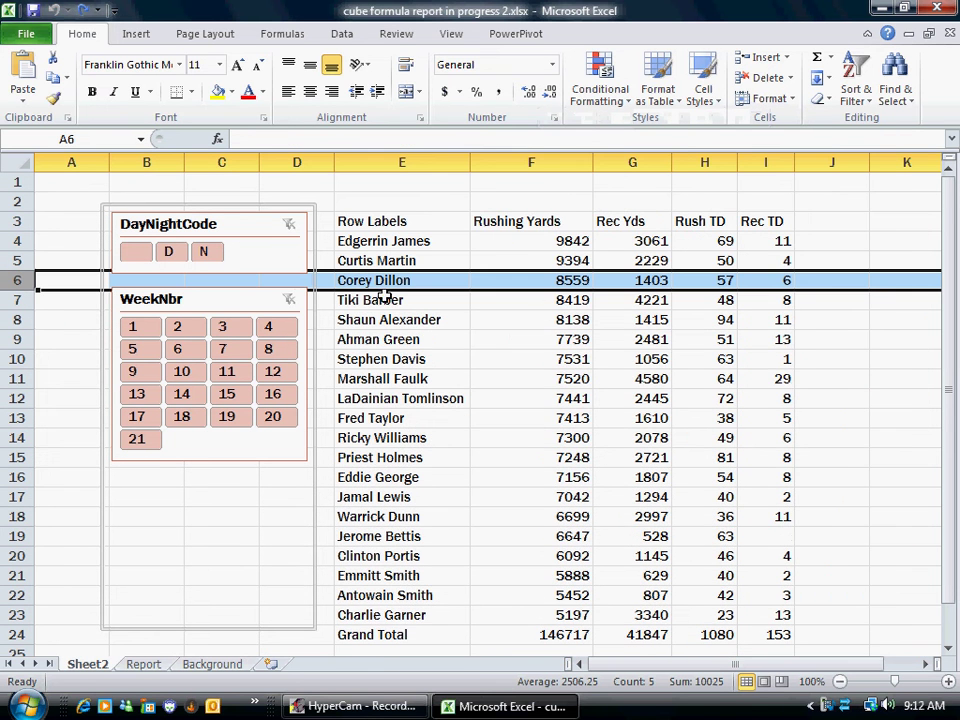
- Clear the Grand Total CUBESET row E24:I24 below the player list
left_click(399, 618)
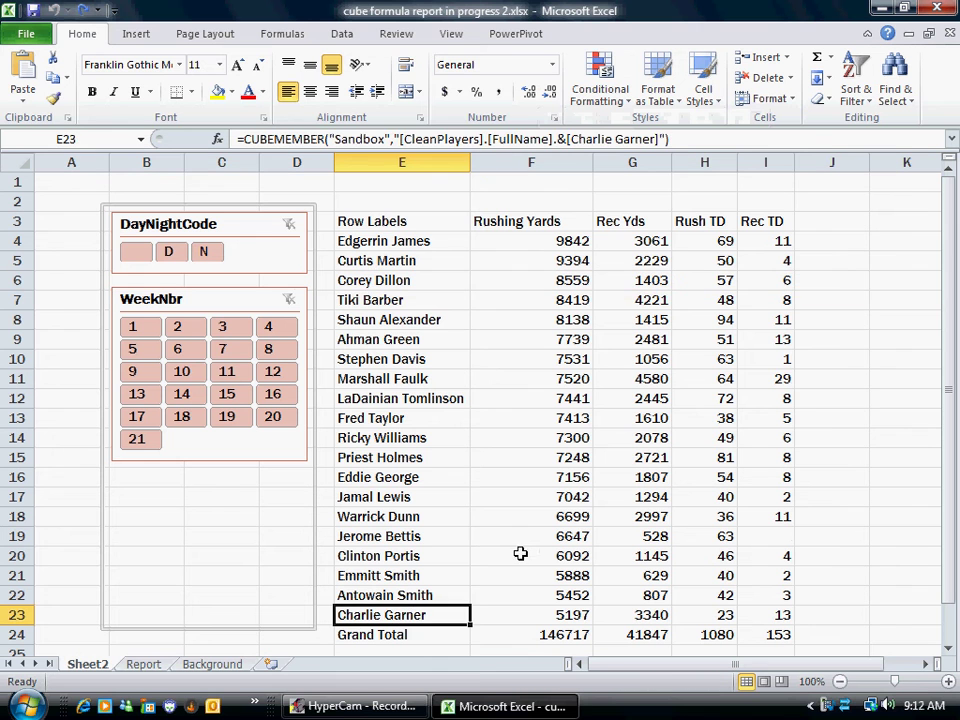
left_click(372, 634)
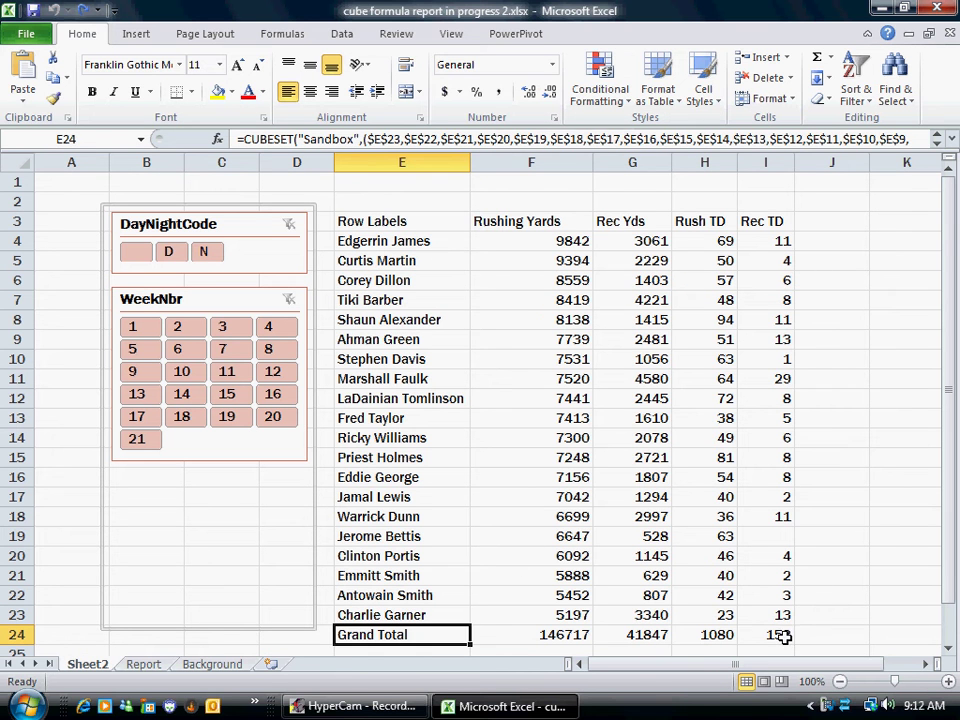
left_click_drag(781, 636, 420, 636)
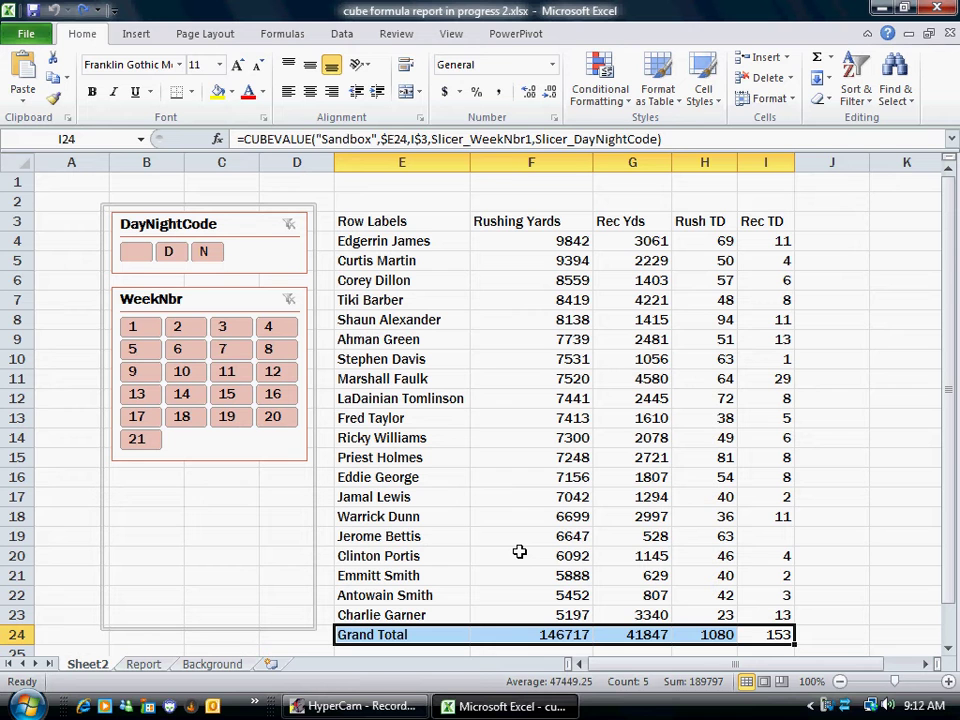
key("Delete")
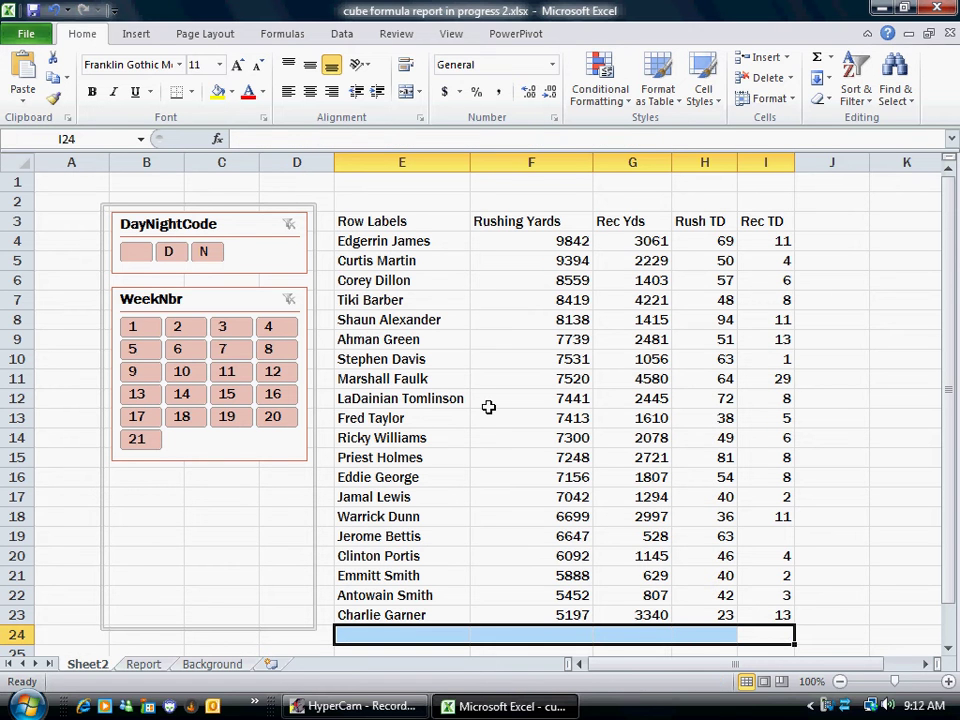
left_click(366, 379)
key("ctrl+c")
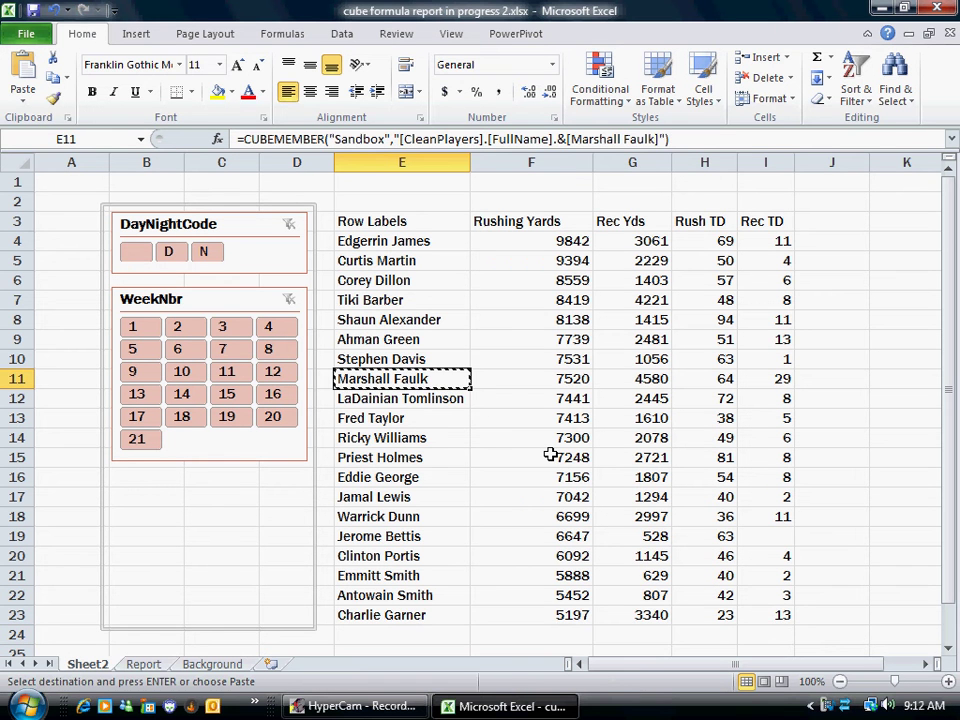
left_click(883, 357)
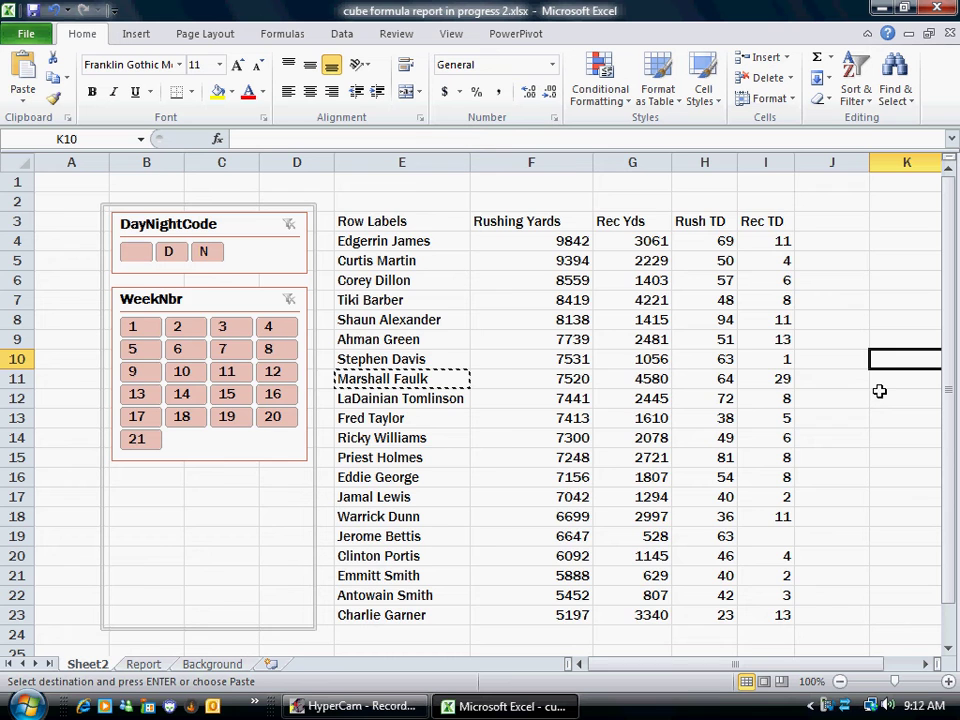
key("Return")
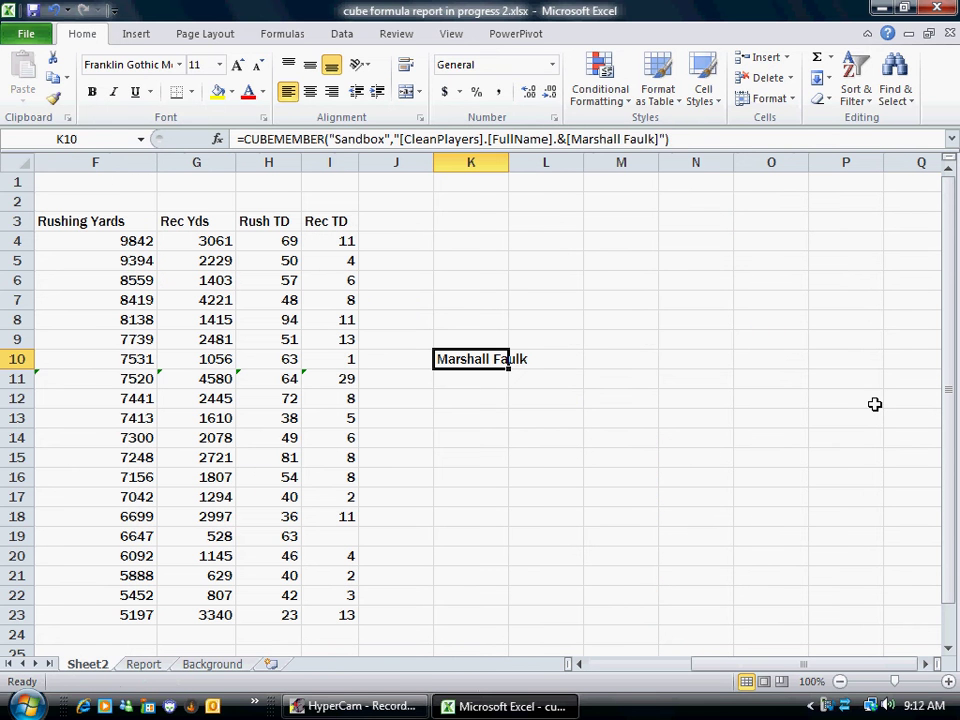
key("ctrl+z")
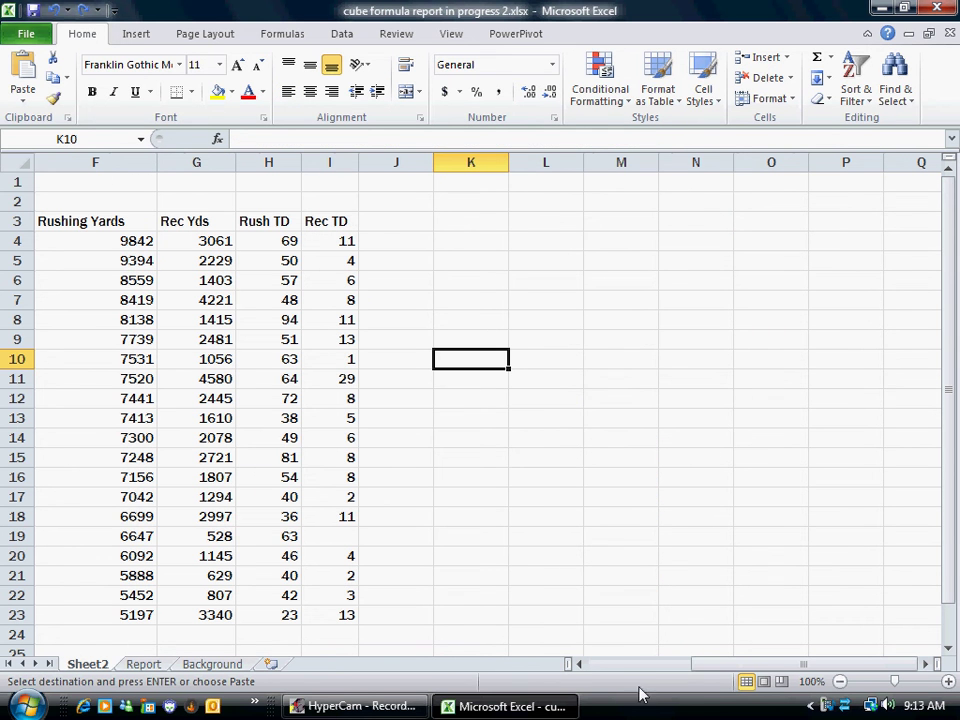
left_click_drag(700, 664, 657, 680)
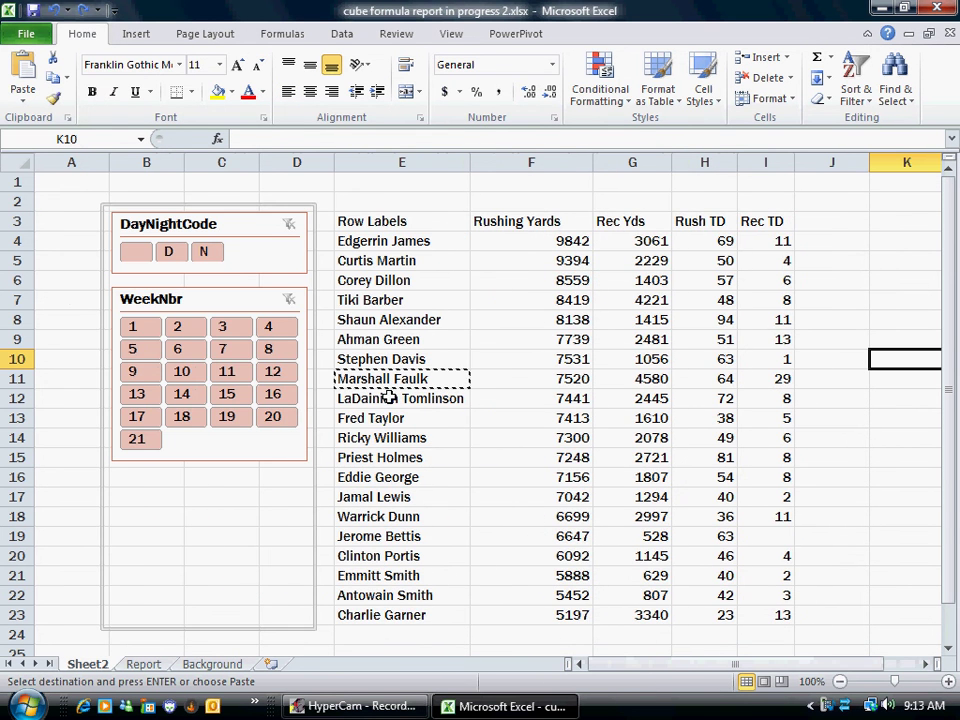
key("Escape")
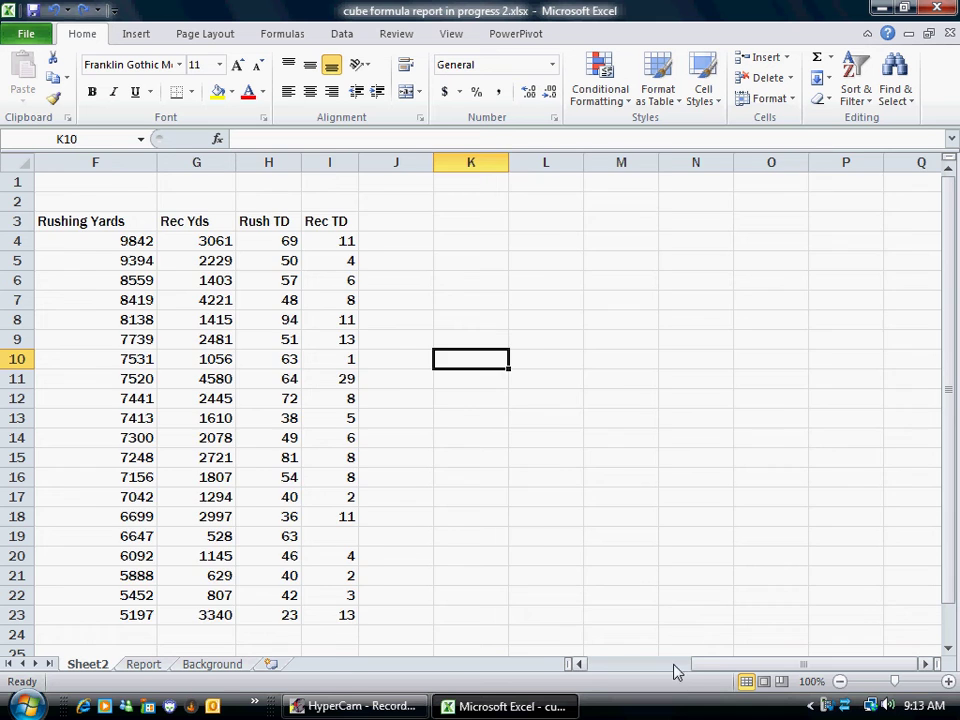
left_click_drag(690, 666, 575, 664)
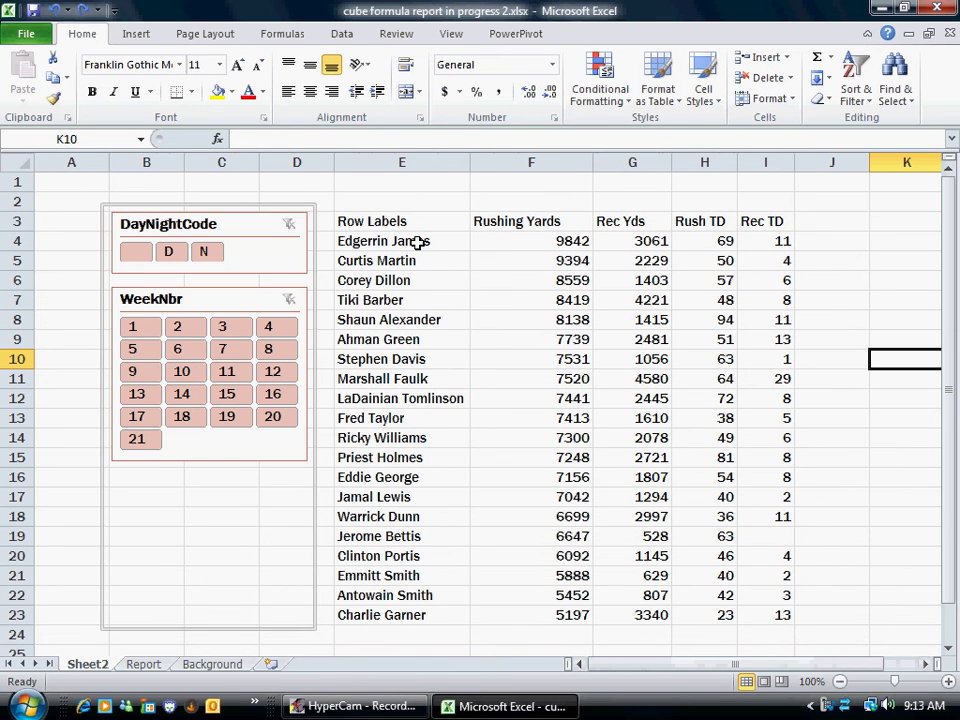
left_click_drag(508, 223, 510, 238)
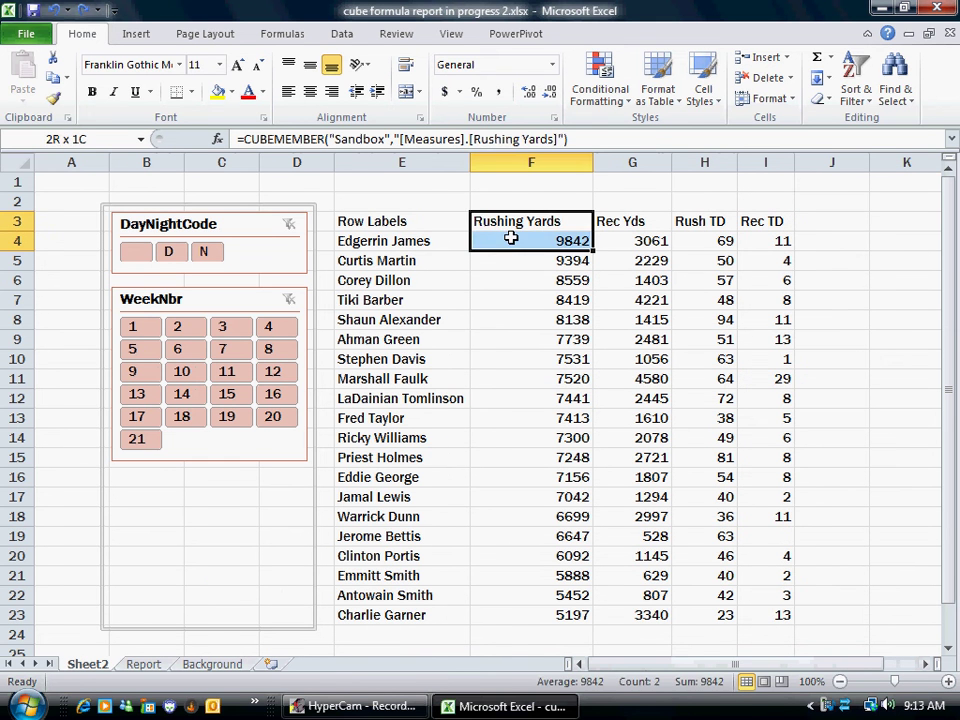
left_click(444, 241)
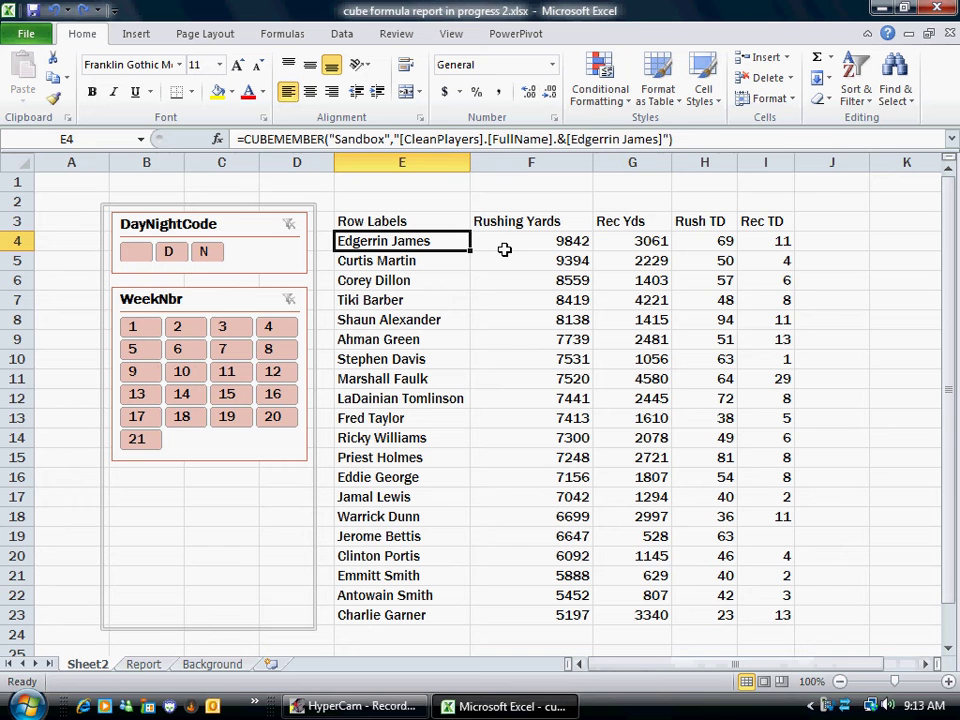
left_click(140, 330)
left_click(180, 353)
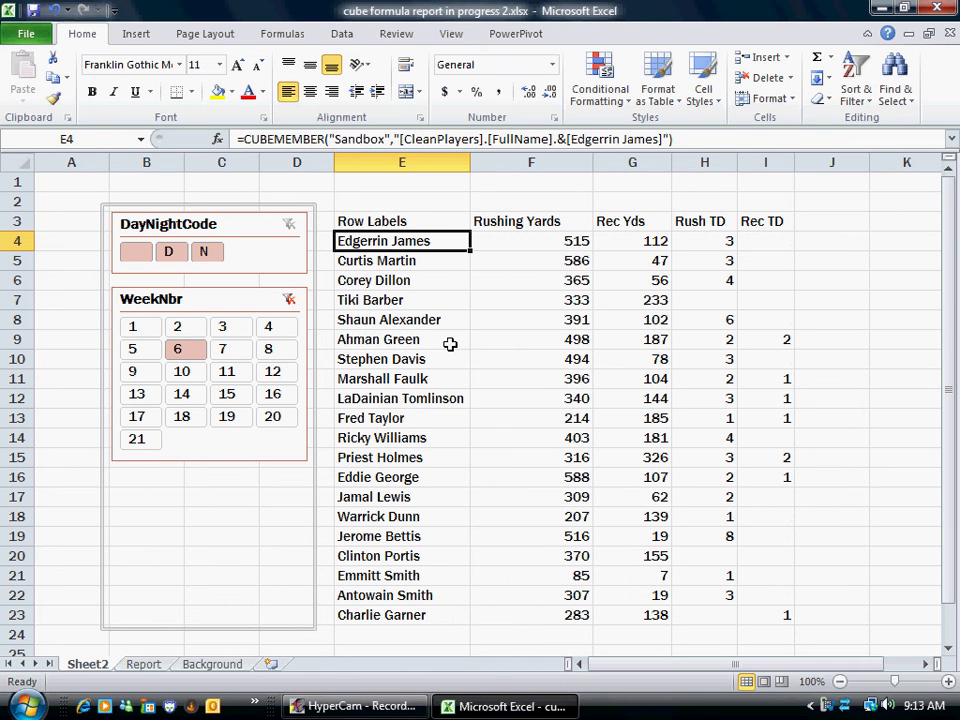
left_click(289, 302)
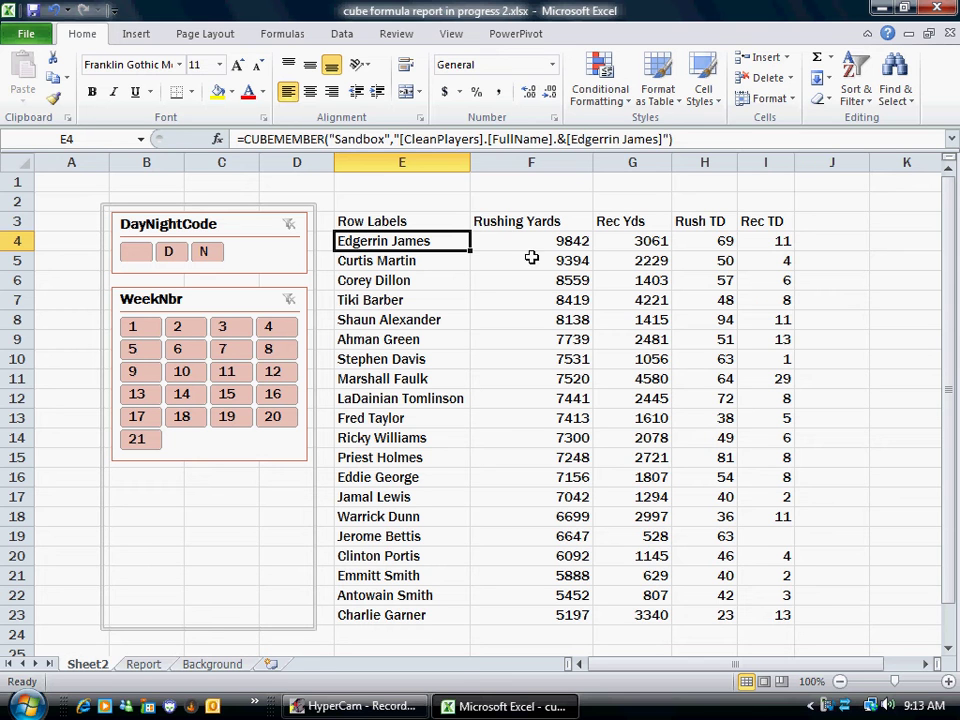
left_click(550, 222)
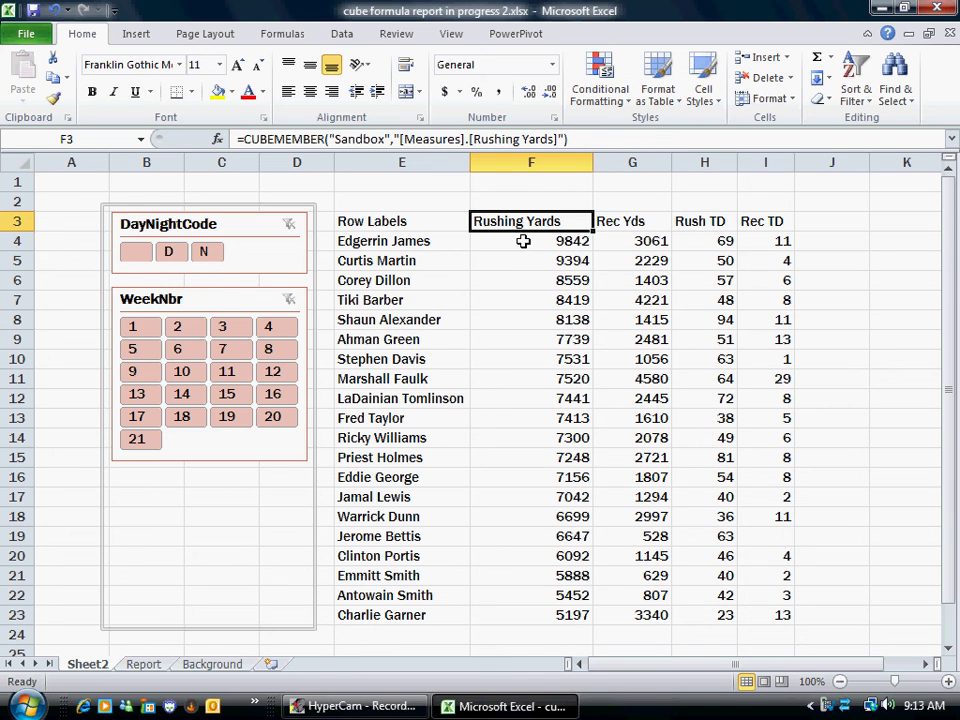
left_click(523, 241)
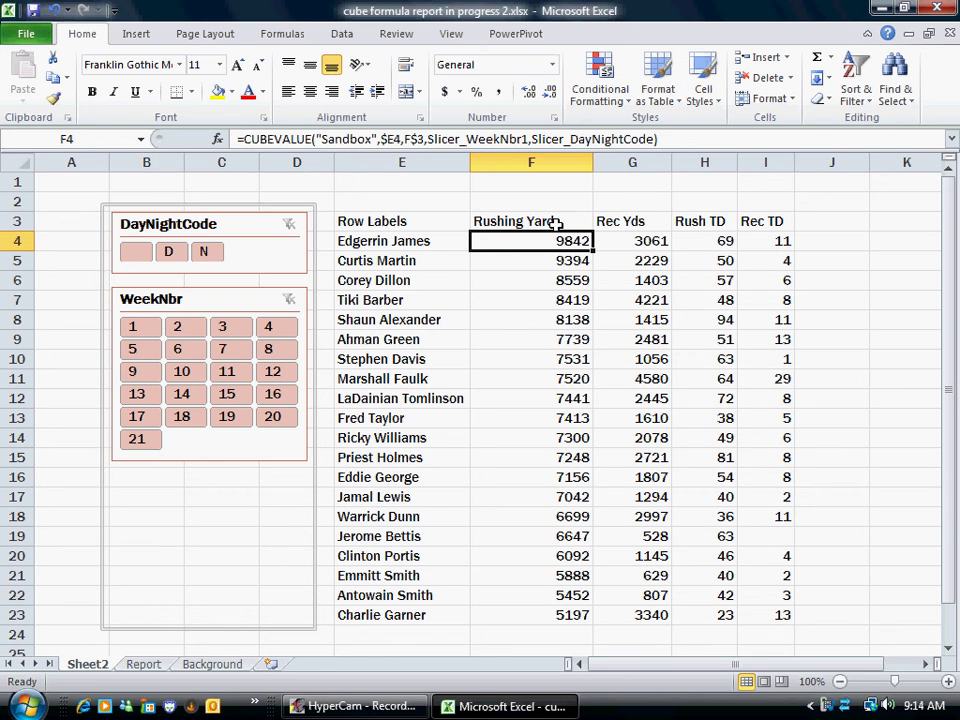
left_click(668, 141)
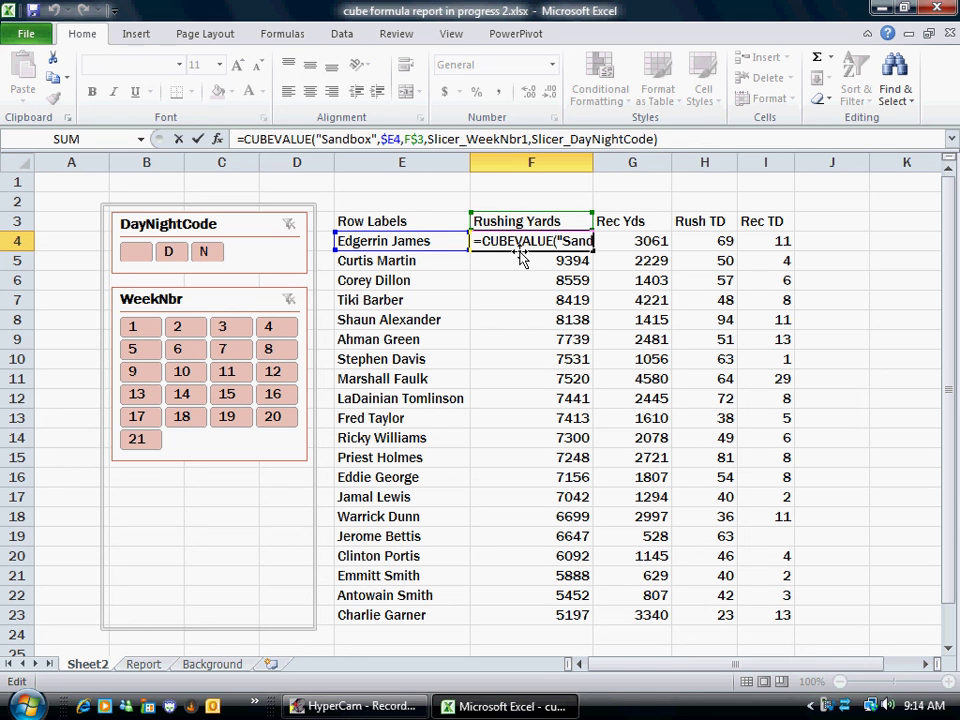
key("ctrl+Return")
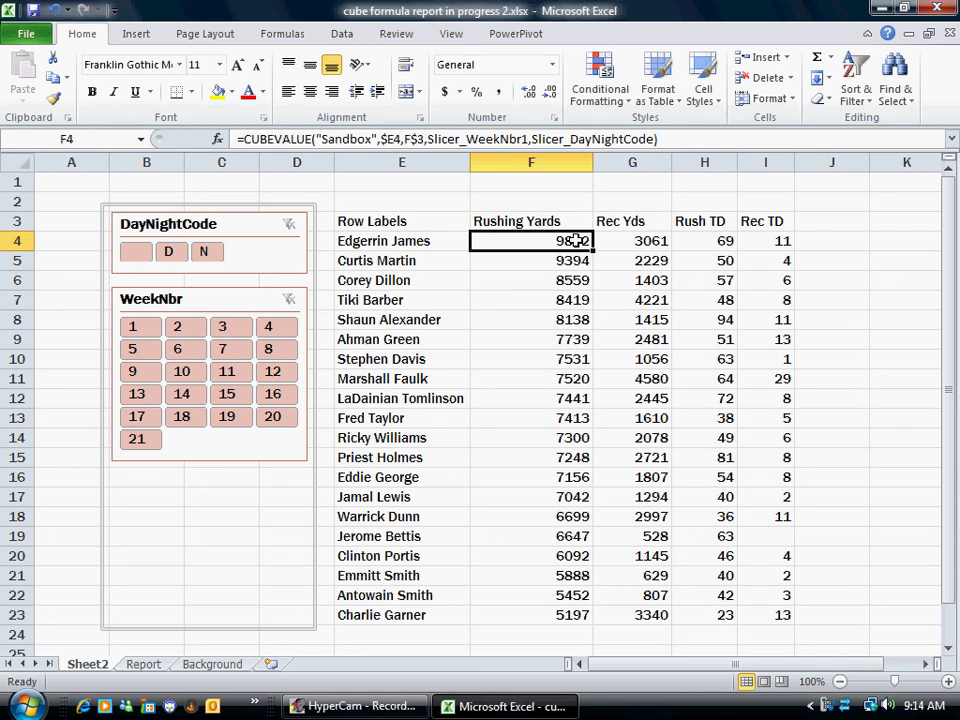